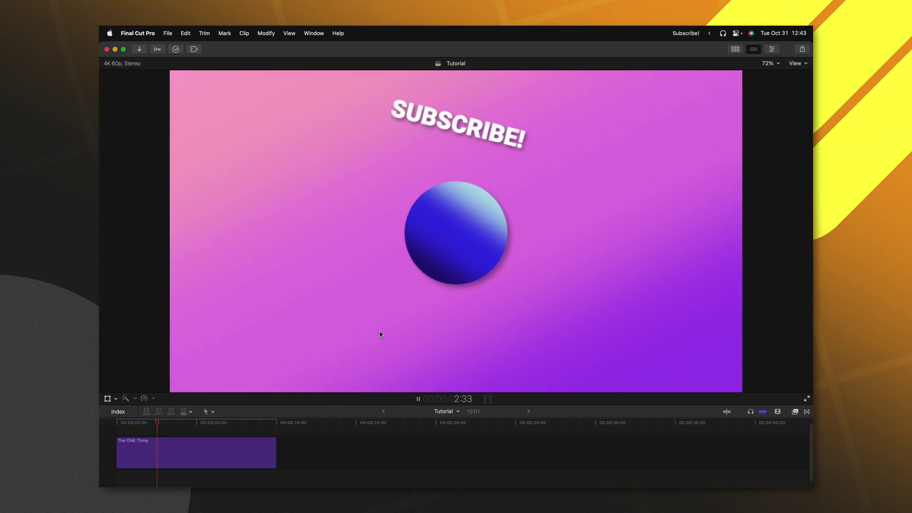
- Trim The ONE Thing title clip to about four seconds and play it back
key(space)
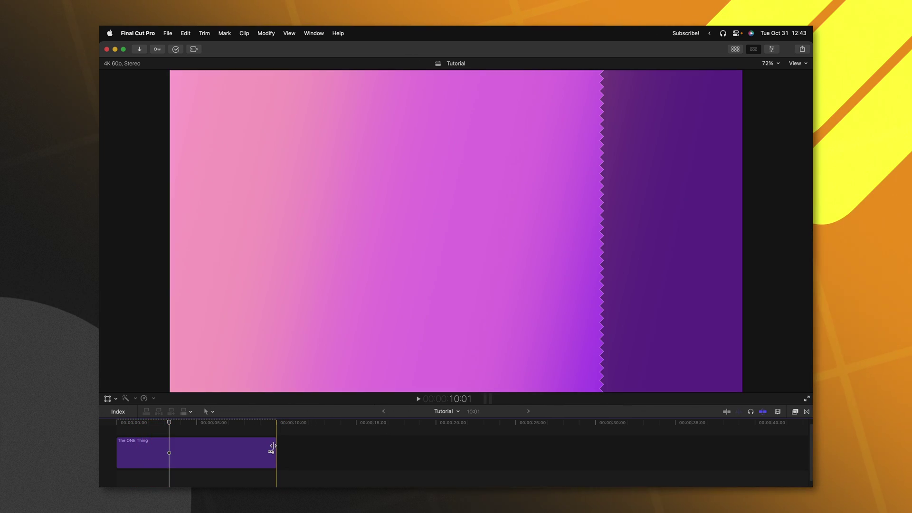
drag(272, 446, 268, 446)
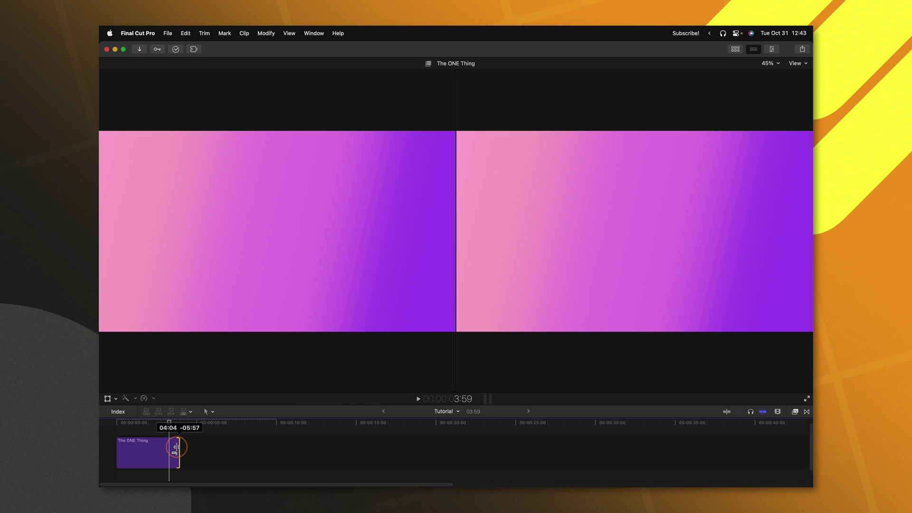
drag(169, 448, 108, 427)
key(space)
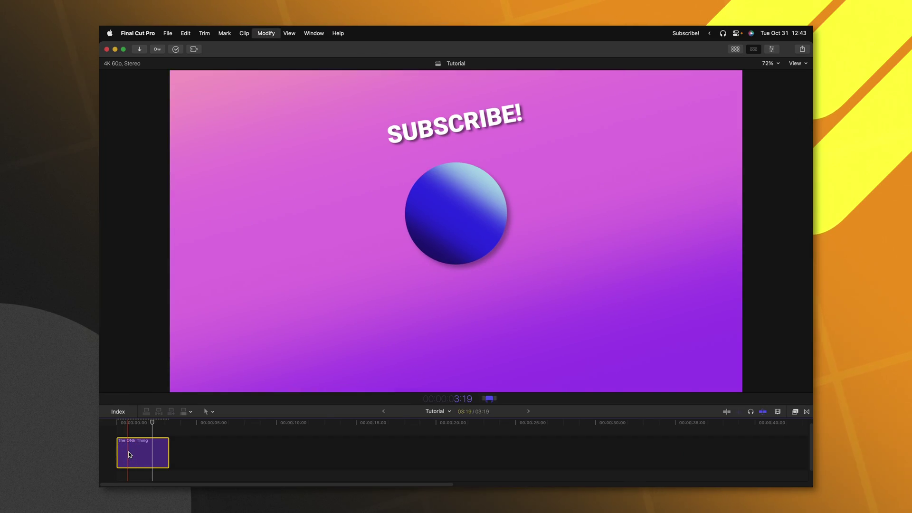
- Set the clip's duration to one minute, play it, and open the template in Motion
text(1...)
key(Return)
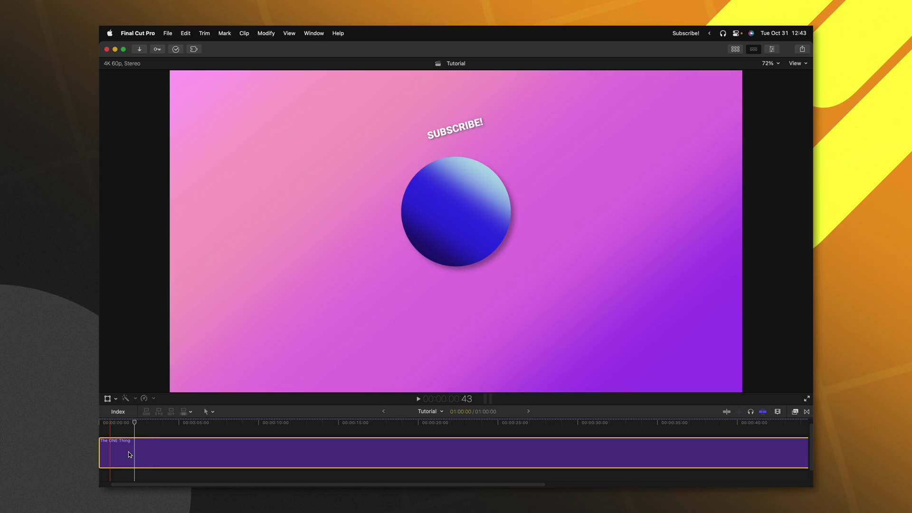
key(space)
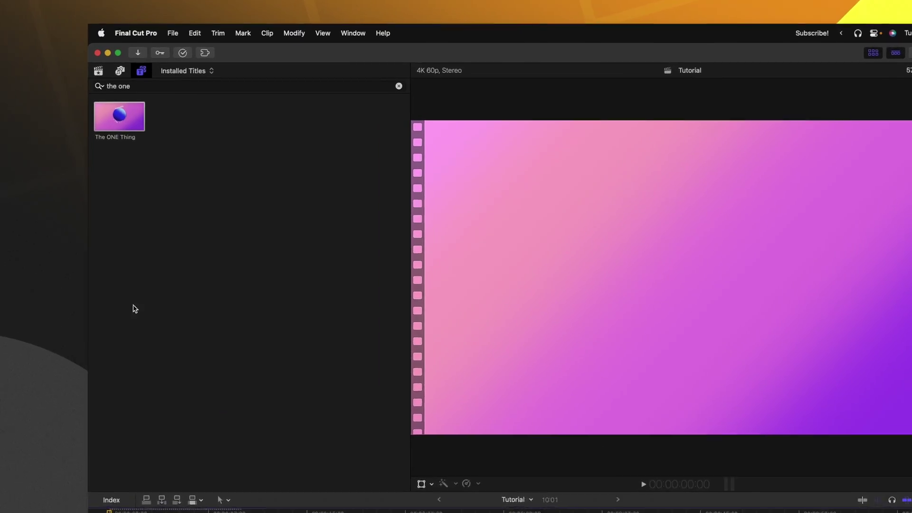
right_click(131, 111)
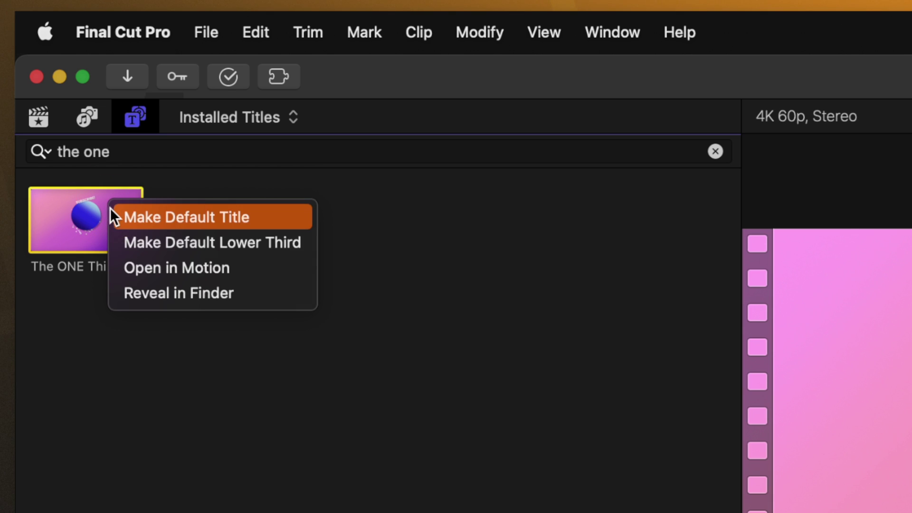
click(150, 269)
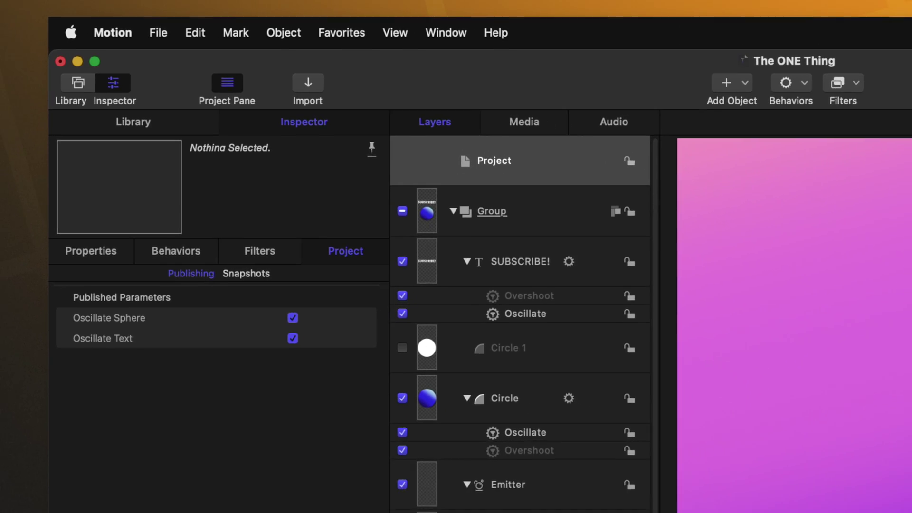
- Scrub the preview and add a green project marker at 01;06 with Shift+M
drag(383, 365, 423, 374)
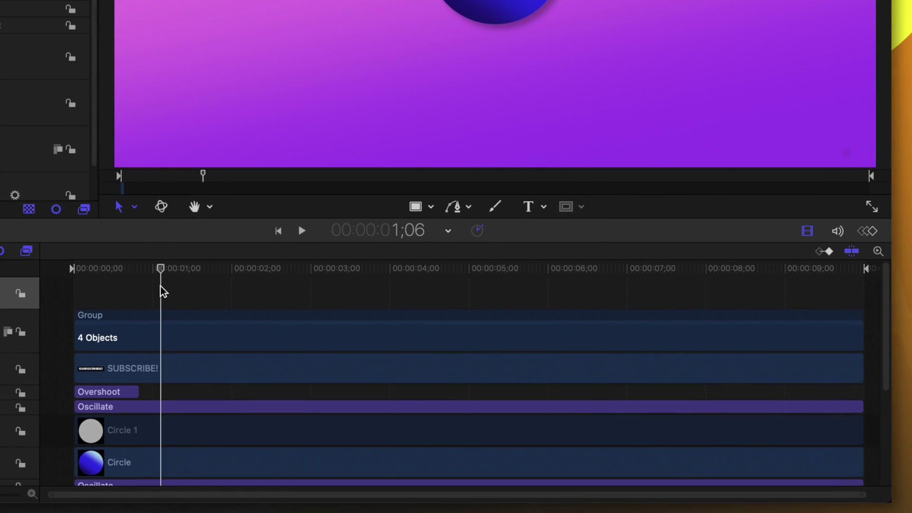
key(shift+m)
click(141, 269)
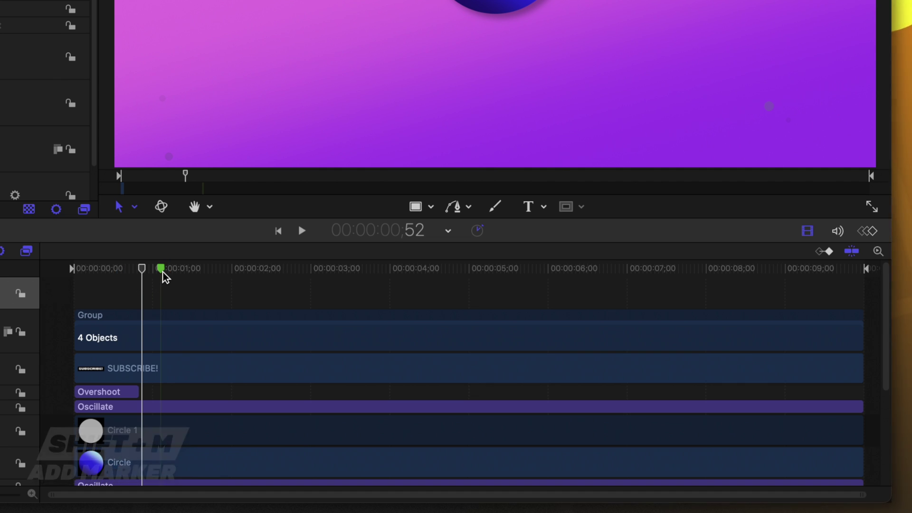
right_click(162, 272)
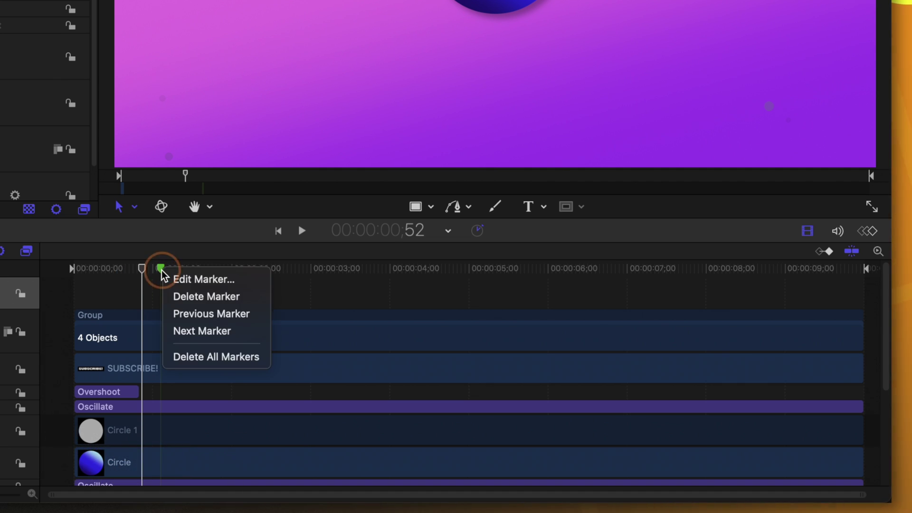
click(179, 269)
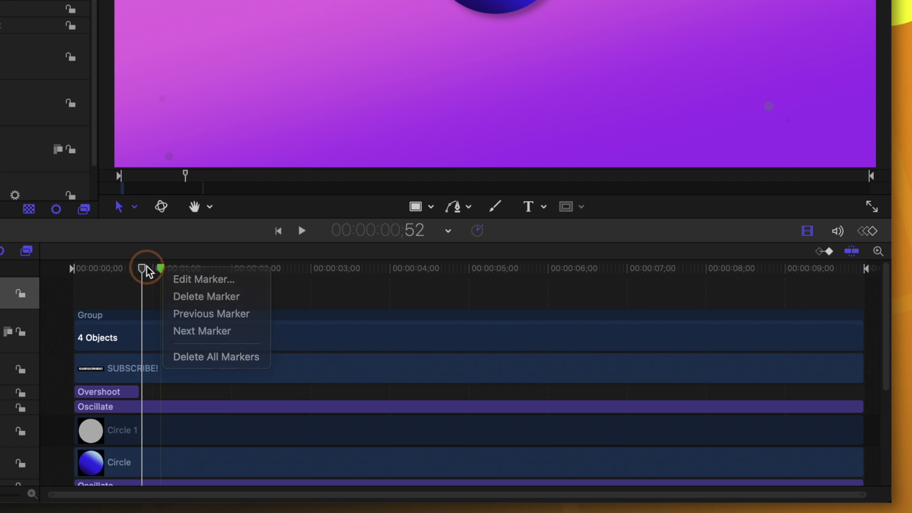
- Change the 01;06 marker's type to Build In - Optional and confirm
double_click(161, 269)
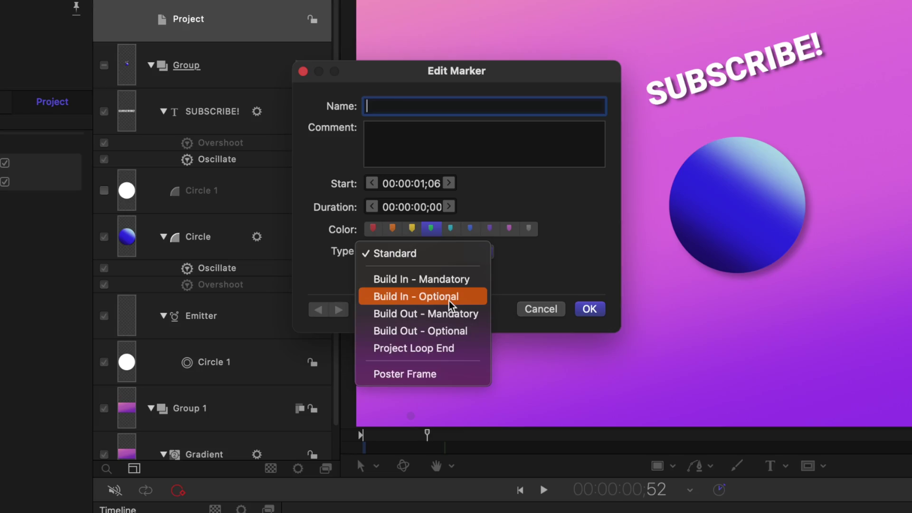
click(463, 296)
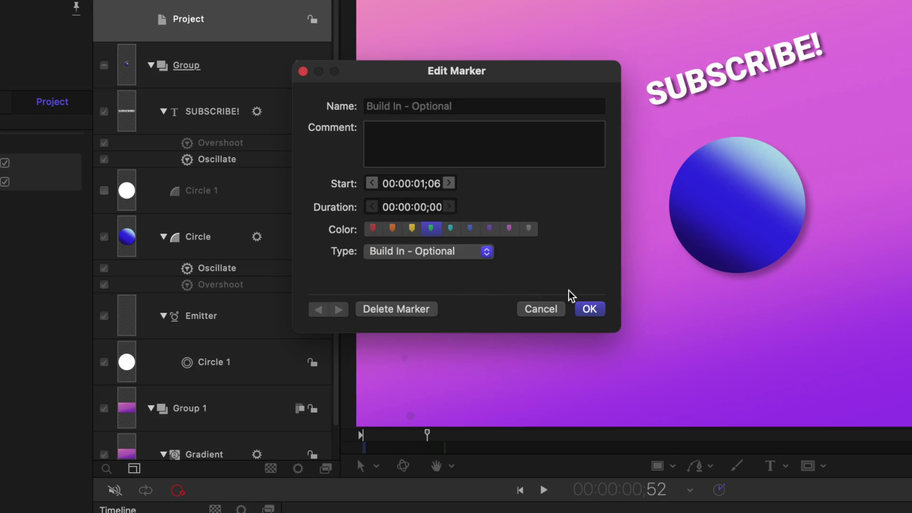
click(589, 308)
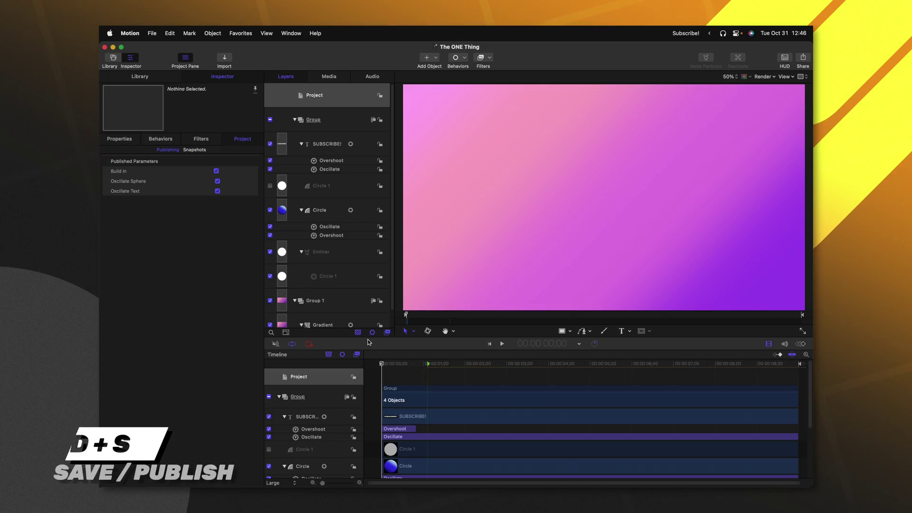
- In Final Cut Pro, enlarge the viewer and extend the title clip to about one minute
click(378, 460)
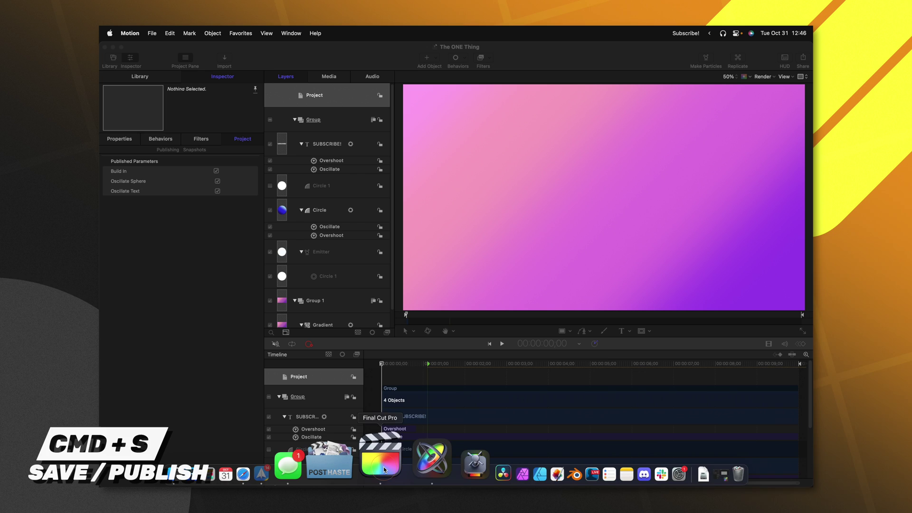
key(ctrl+super+1)
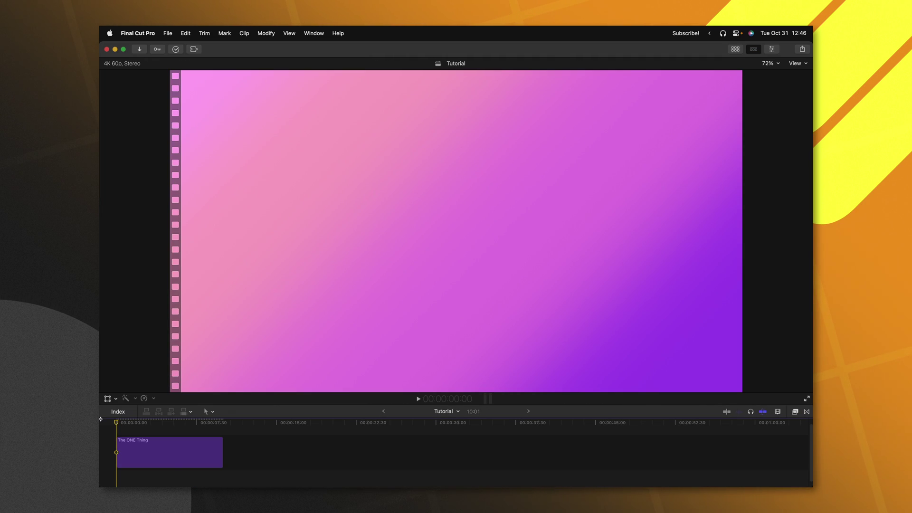
drag(220, 452, 256, 450)
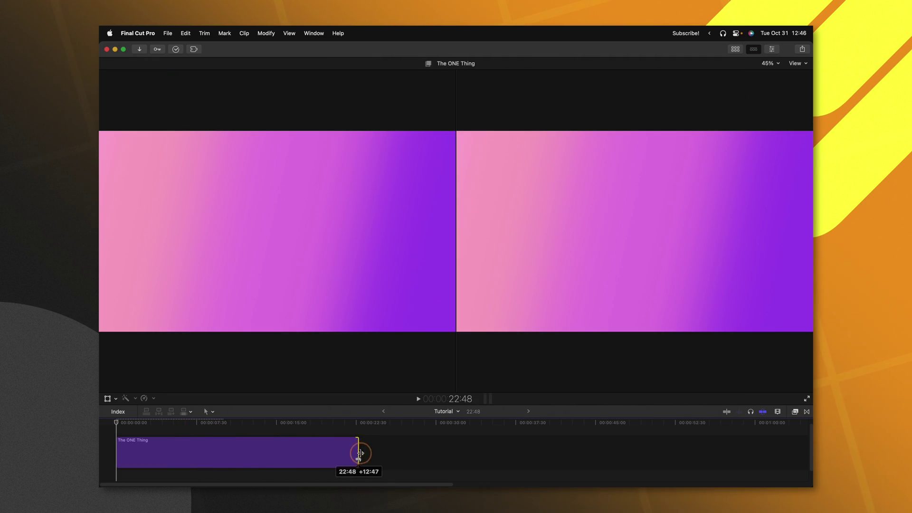
drag(662, 456, 752, 452)
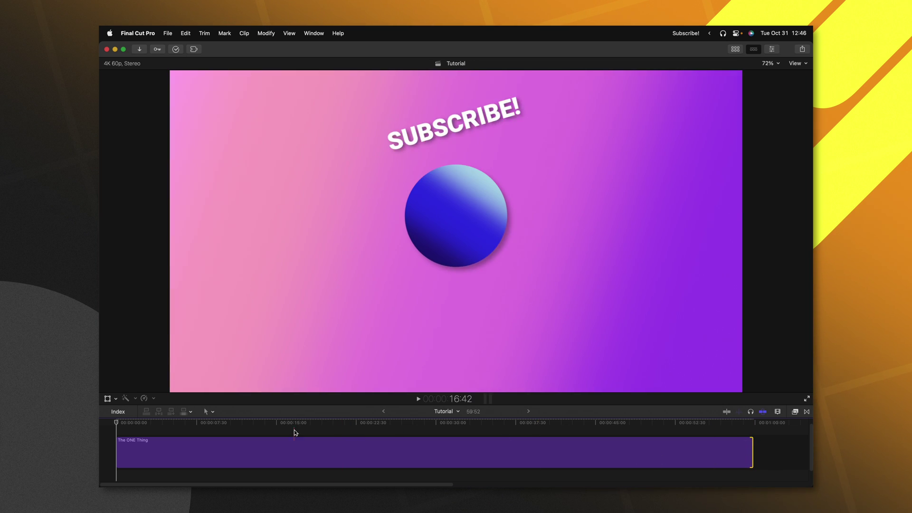
- Play the clip and check the end, where the sphere disappears by 56:58
key(space)
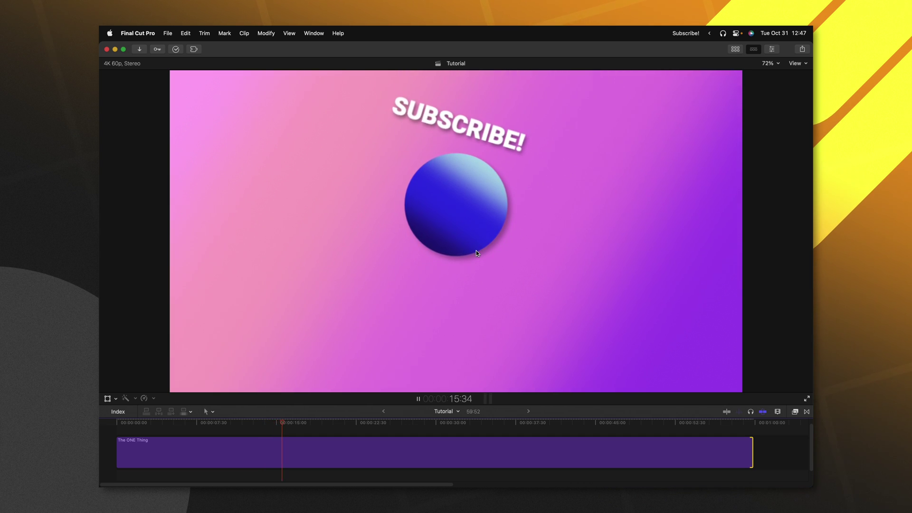
key(space)
drag(692, 422, 672, 425)
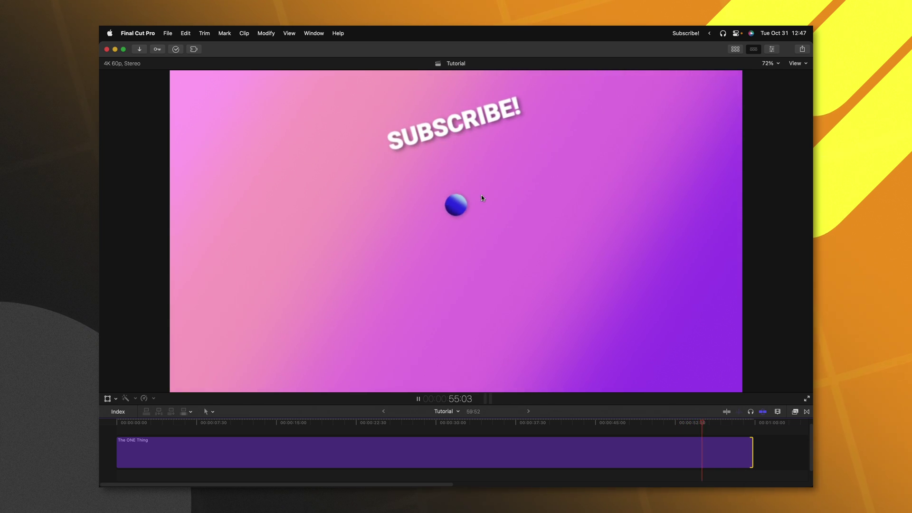
key(space)
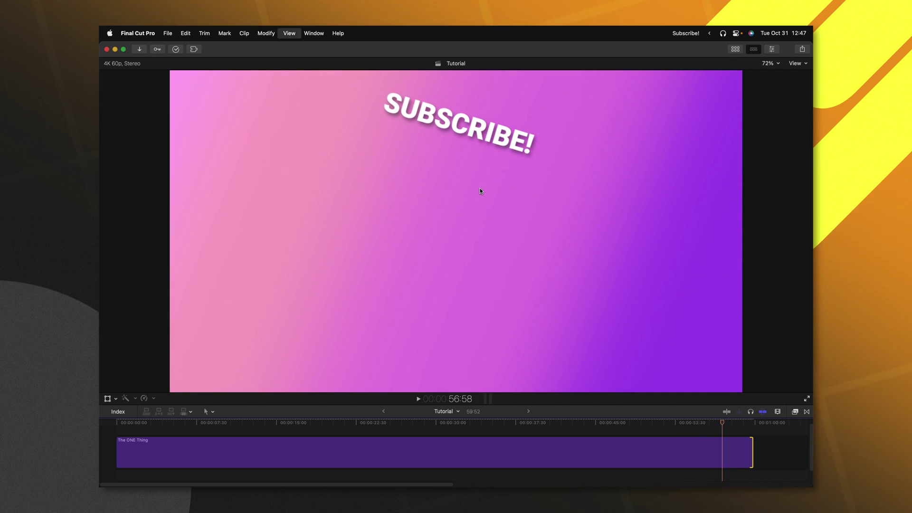
- Back in Motion, add a marker at 8;50 with M
mouse_move(368, 478)
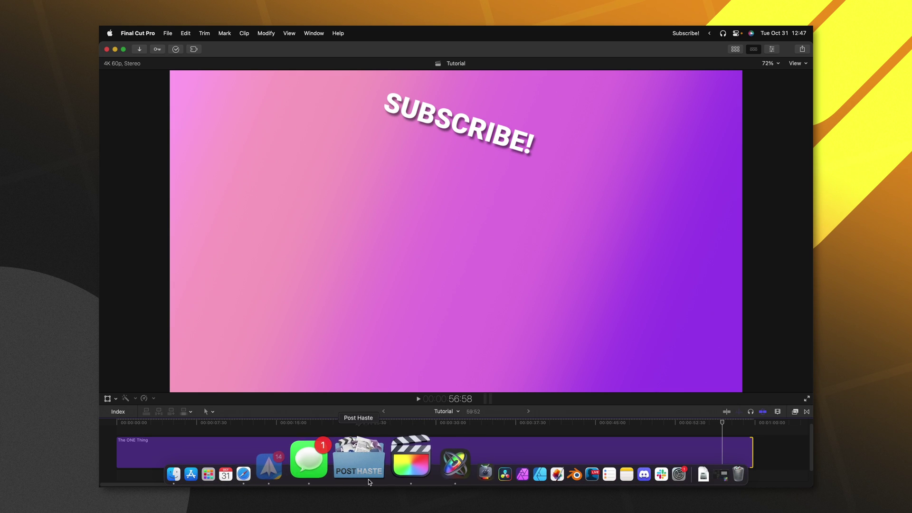
click(417, 456)
drag(732, 364, 752, 364)
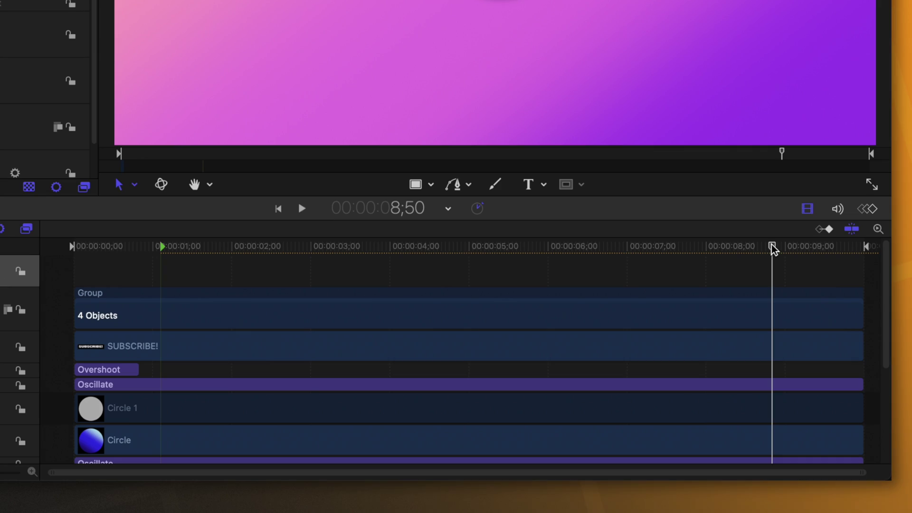
key(m)
click(753, 249)
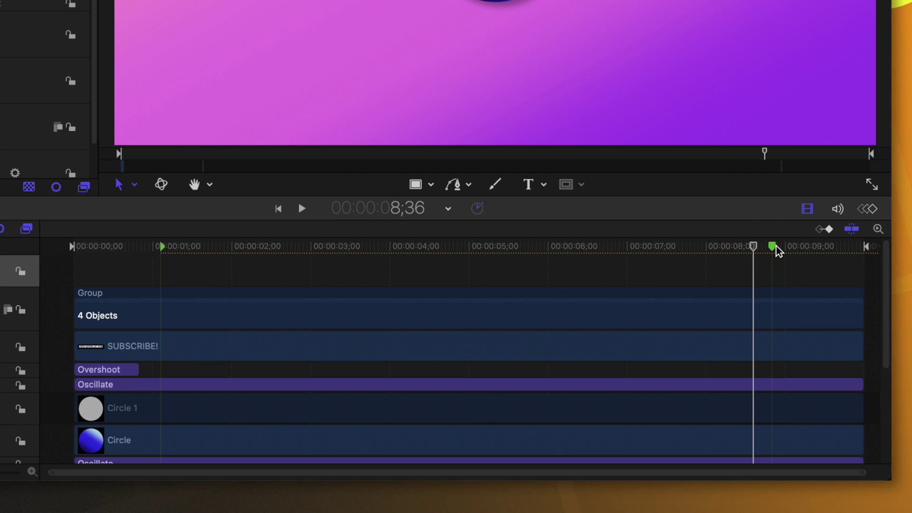
- Set the 8;50 marker's type to Build Out - Optional and confirm
double_click(772, 247)
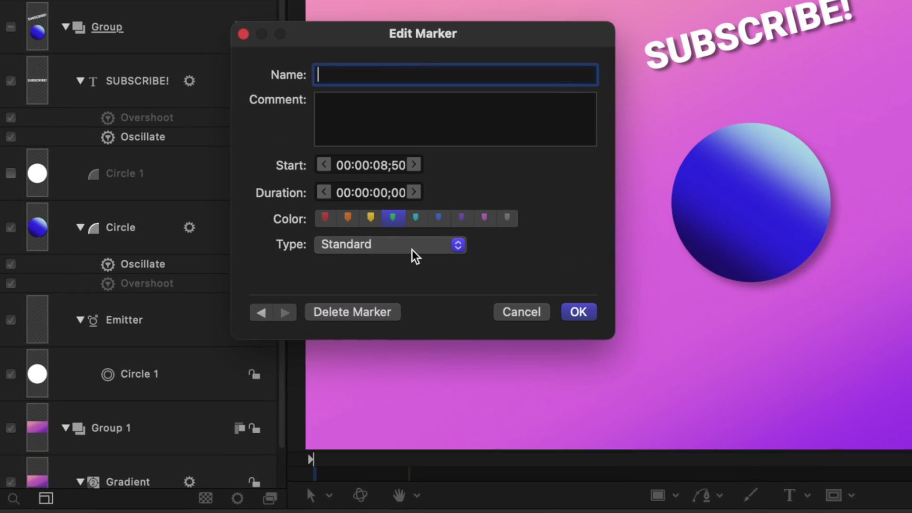
click(410, 252)
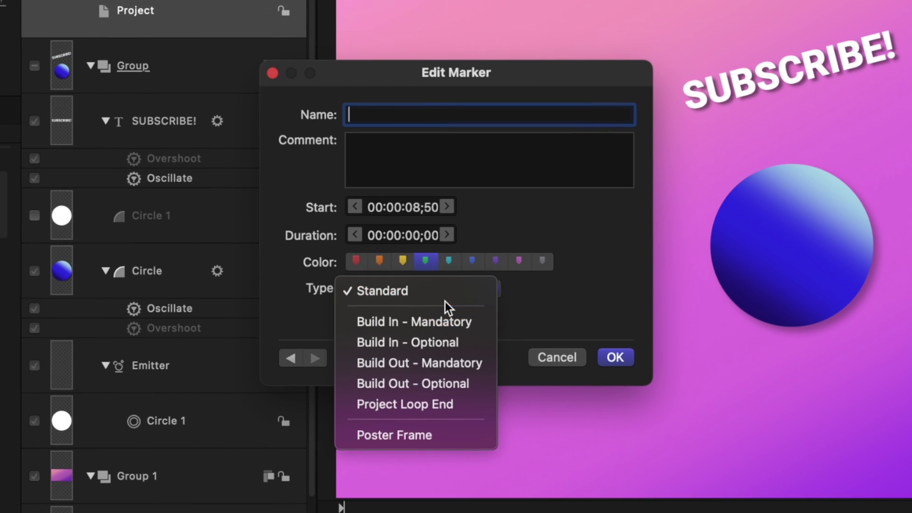
click(446, 389)
click(615, 357)
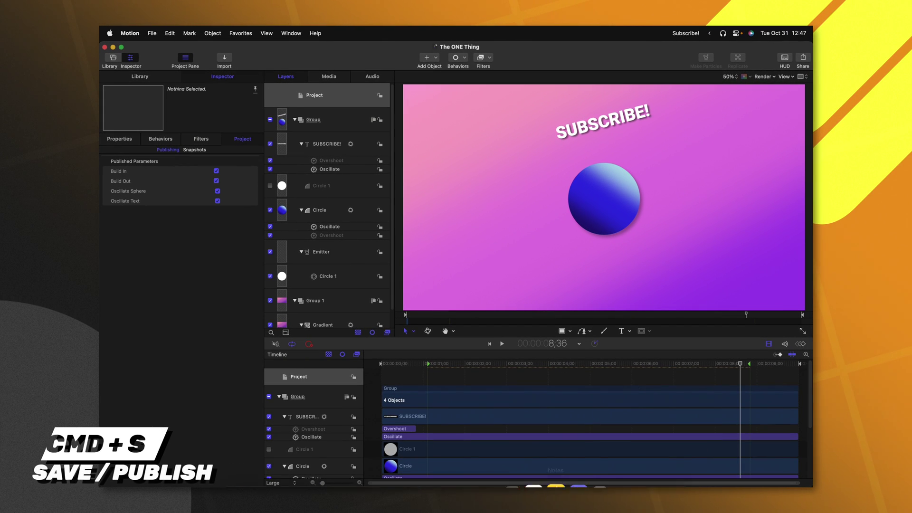
- Save the template and play the title to see the new Build In and Build Out options
key(super+s)
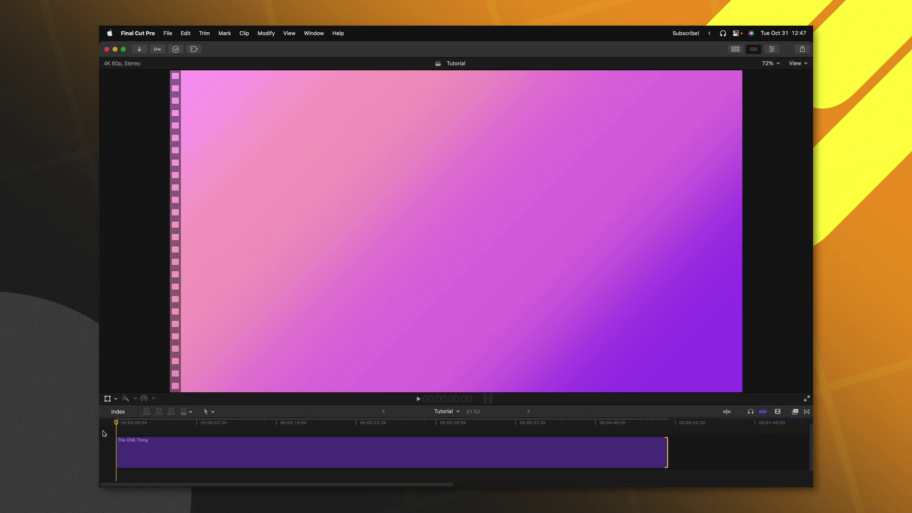
key(space)
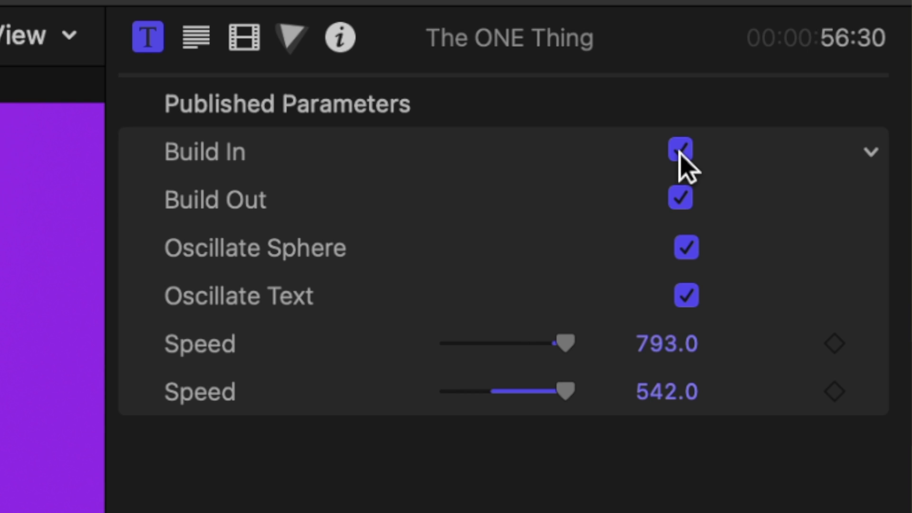
- Turn Build Out off and Build In on for the title, then play from the start
click(682, 193)
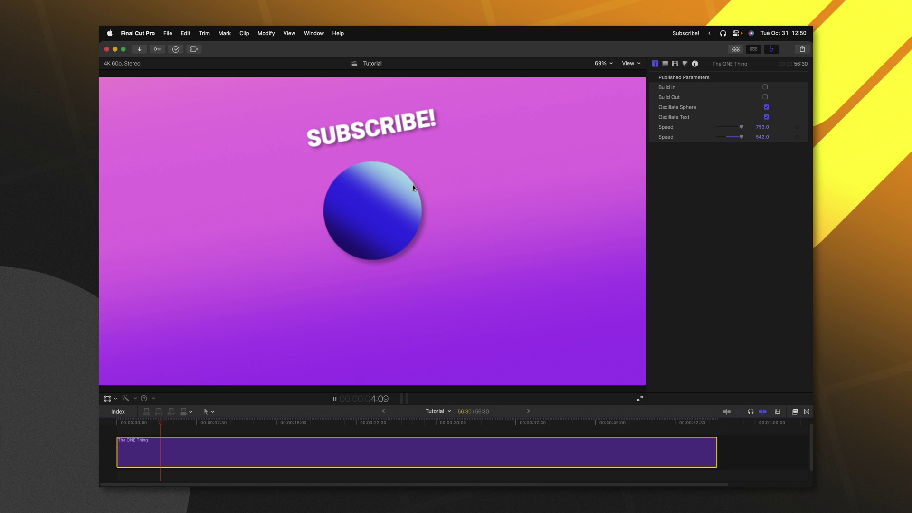
click(765, 88)
key(space)
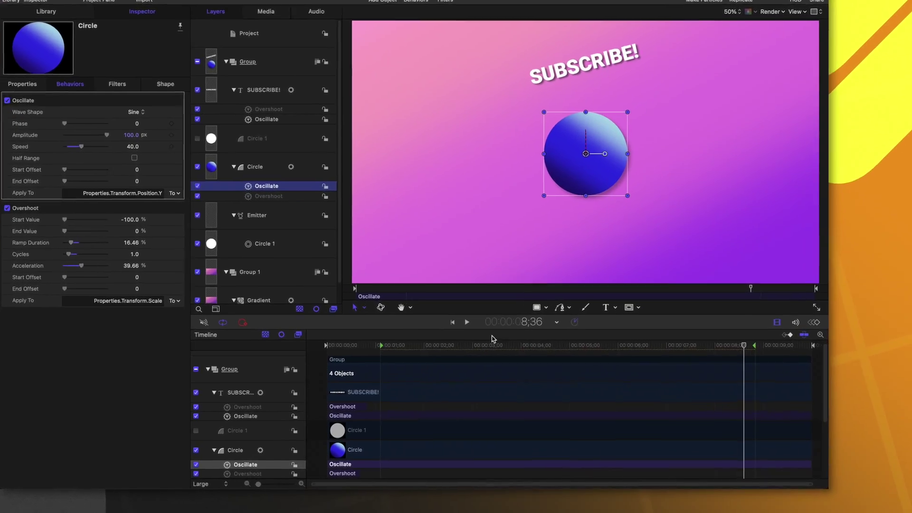
- Delete all timeline markers and place the playhead at 5;54
right_click(490, 346)
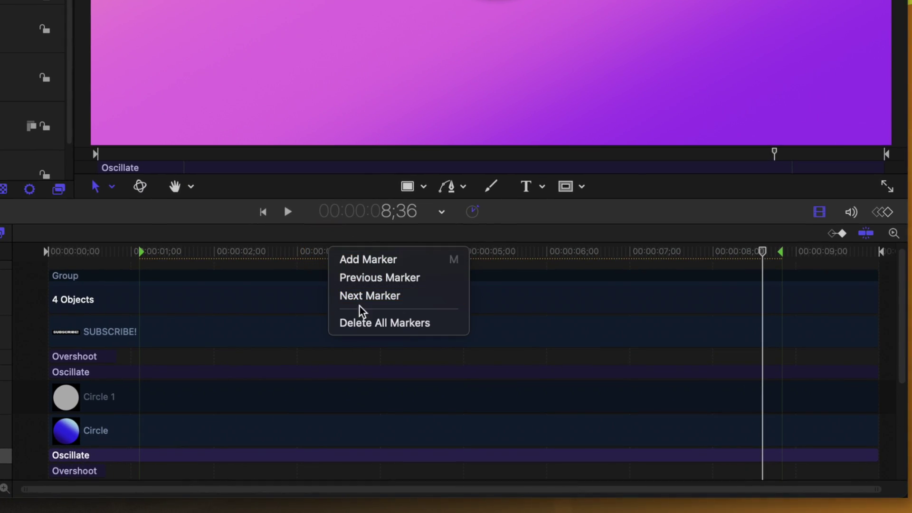
click(364, 321)
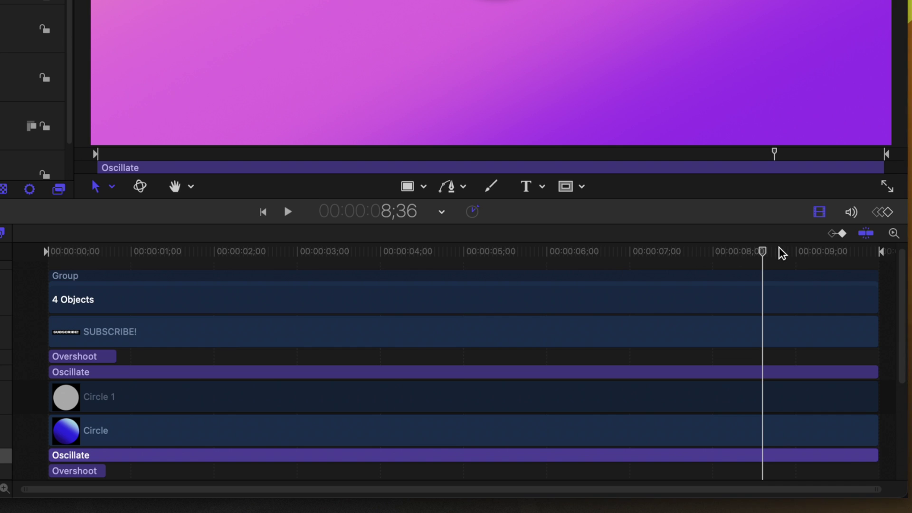
drag(772, 254, 552, 263)
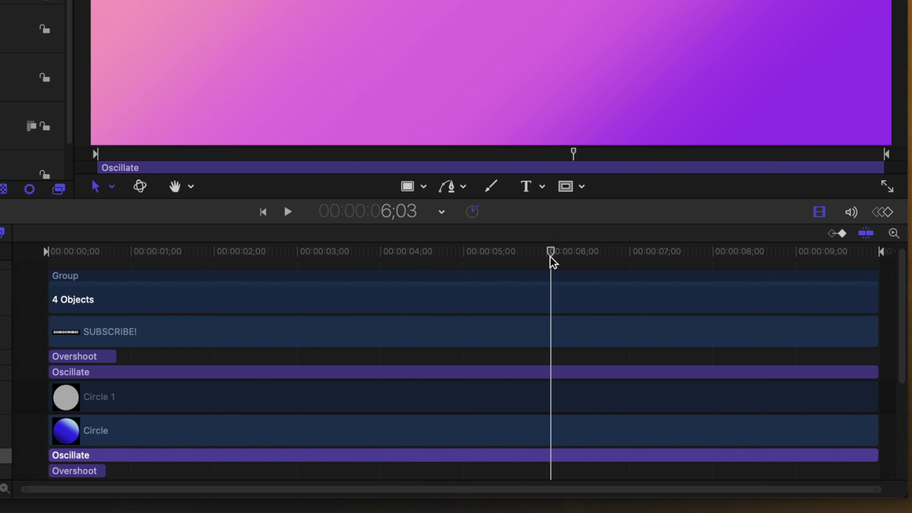
click(539, 250)
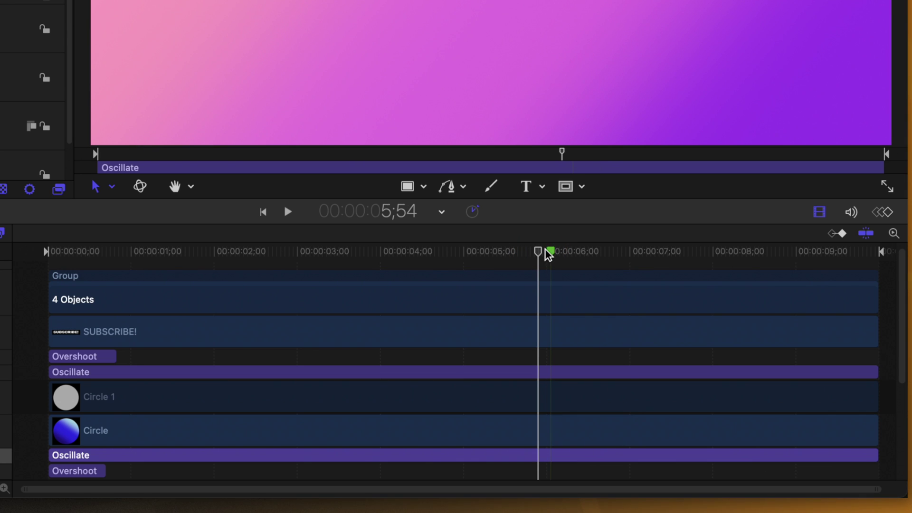
- Make the marker a Project Loop End marker and drag it near the timeline start
double_click(550, 252)
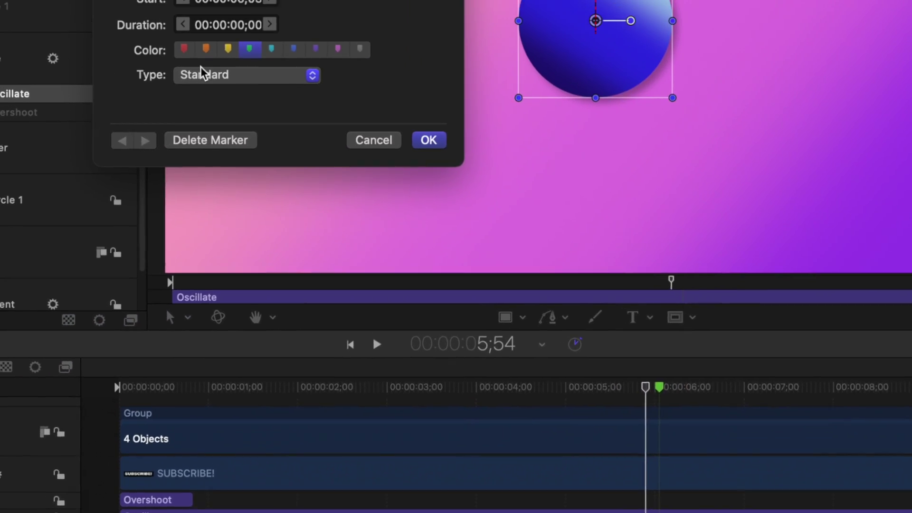
click(138, 0)
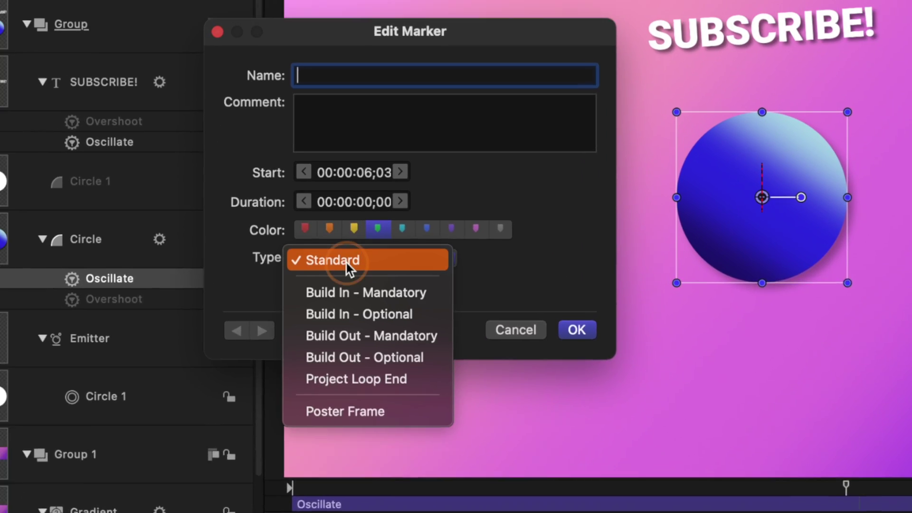
click(464, 454)
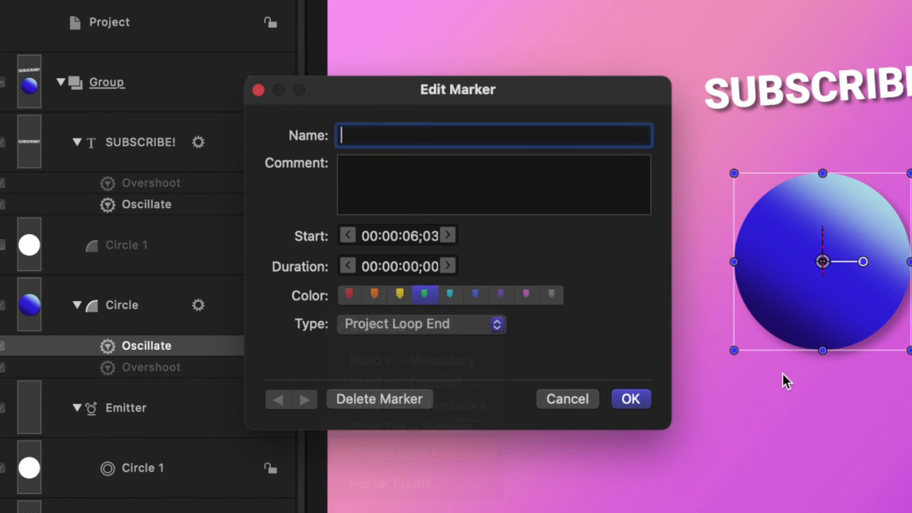
click(631, 399)
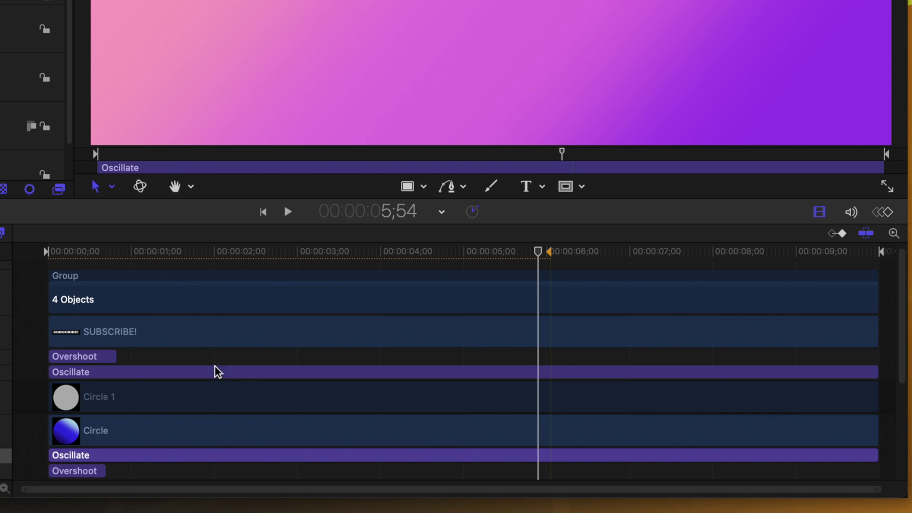
drag(540, 259, 120, 257)
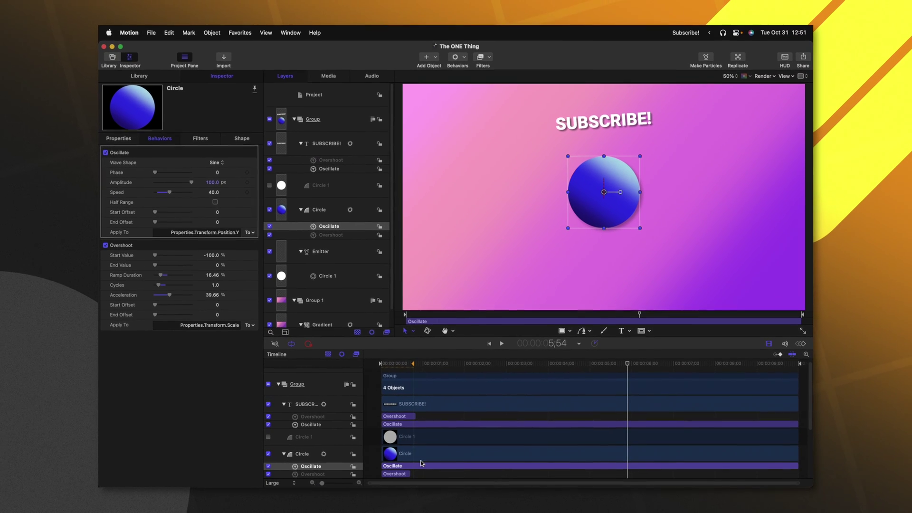
- Play the updated, roughly 10-second title in Final Cut Pro, then stop playback
mouse_move(153, 497)
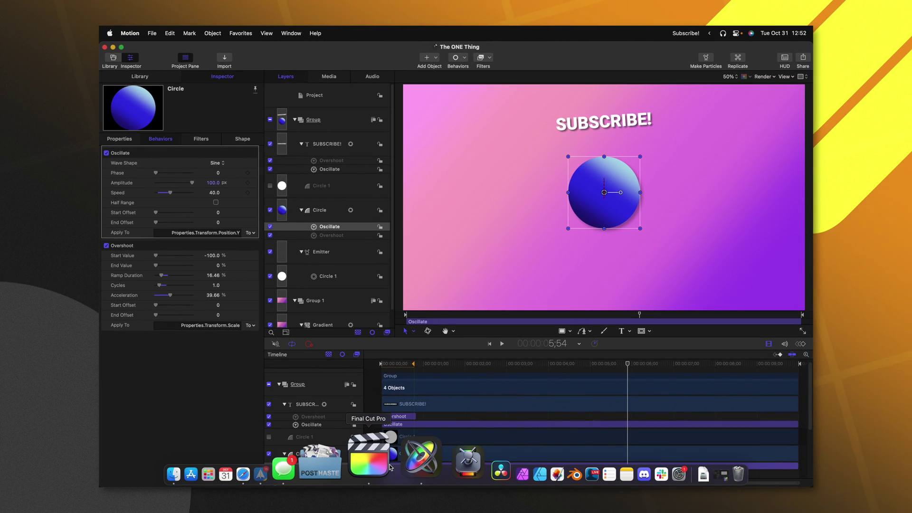
click(391, 467)
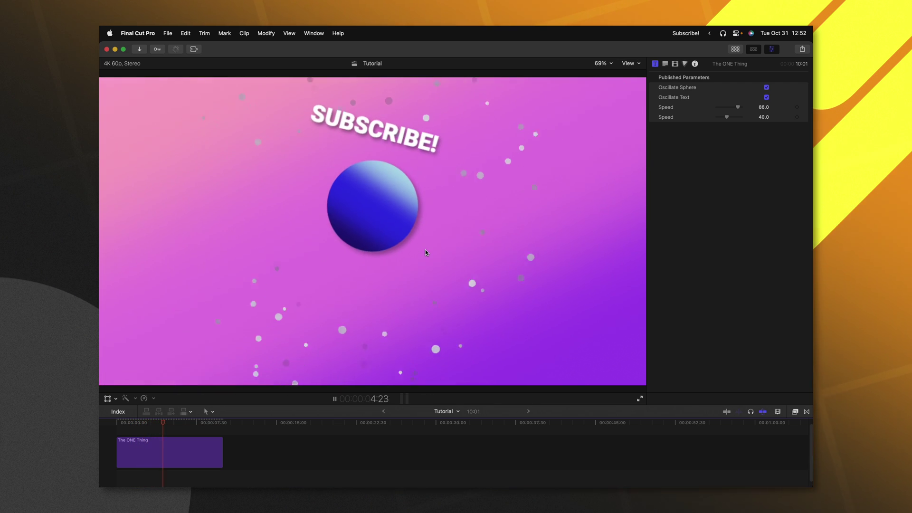
key(space)
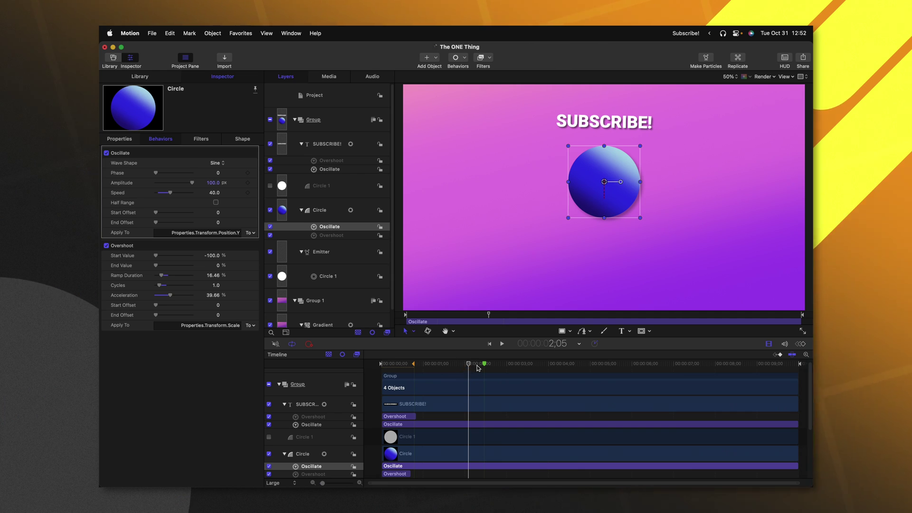
- Make the marker near two seconds a Poster Frame marker via its Type list
double_click(485, 365)
click(440, 218)
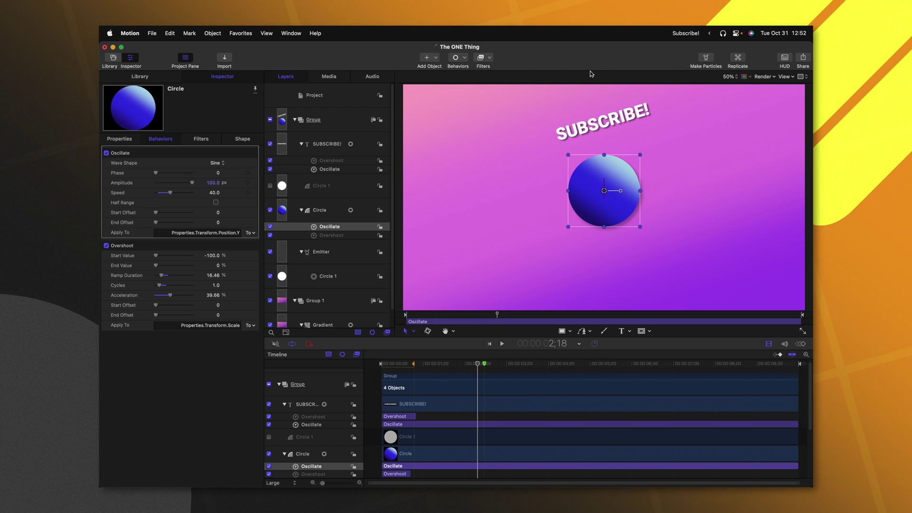
- Return to Final Cut Pro to find The ONE Thing with its sphere thumbnail in Titles
mouse_move(453, 479)
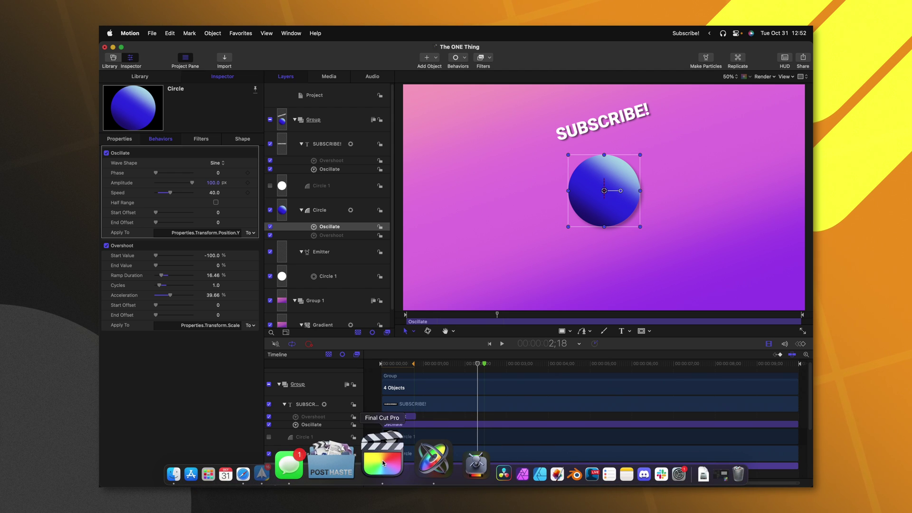
click(383, 464)
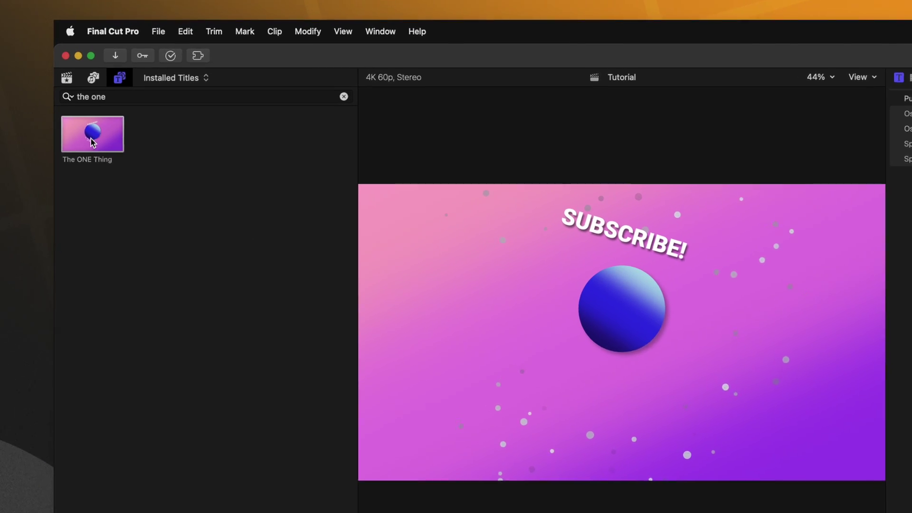